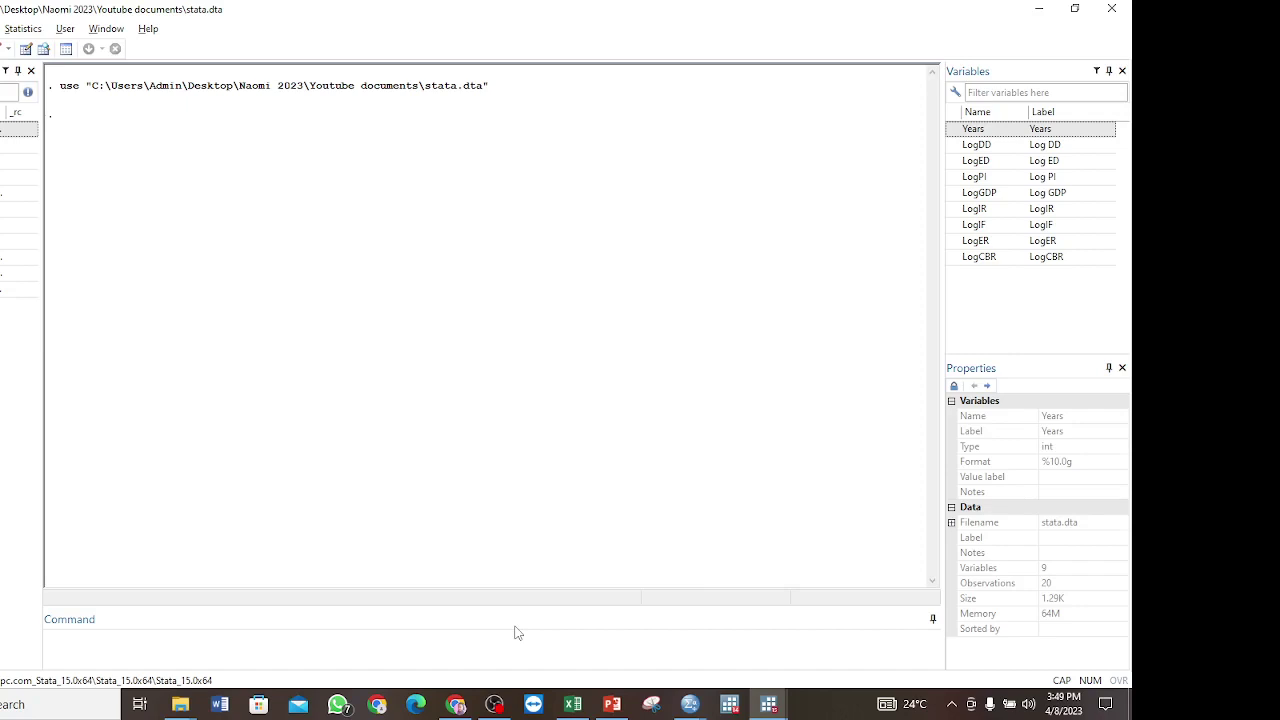
# - With stata.dta loaded, place the cursor in the Command window for the next command
pyautogui.click(231, 645)
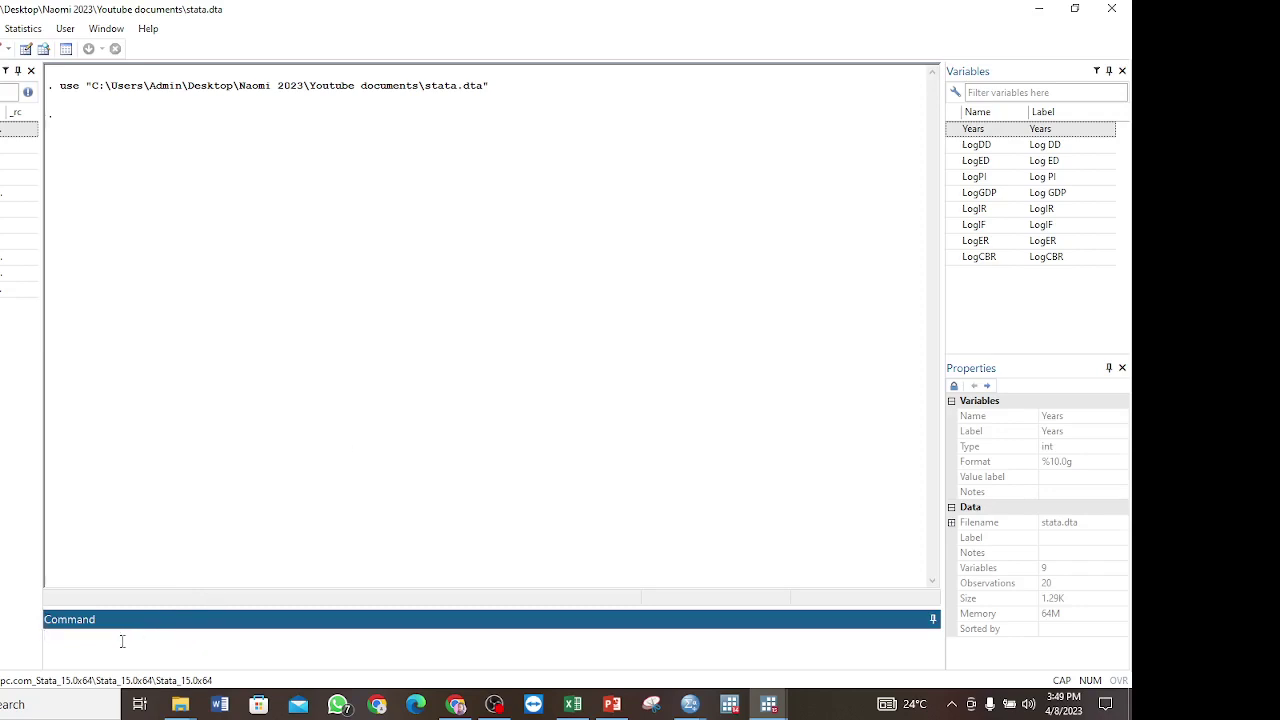
# - Browse the data with br, inspecting the LogDD, LogED and LogGDP columns, then return to Stata
pyautogui.write('h')
pyautogui.press('BackSpace')
pyautogui.write('br')
pyautogui.press('Return')
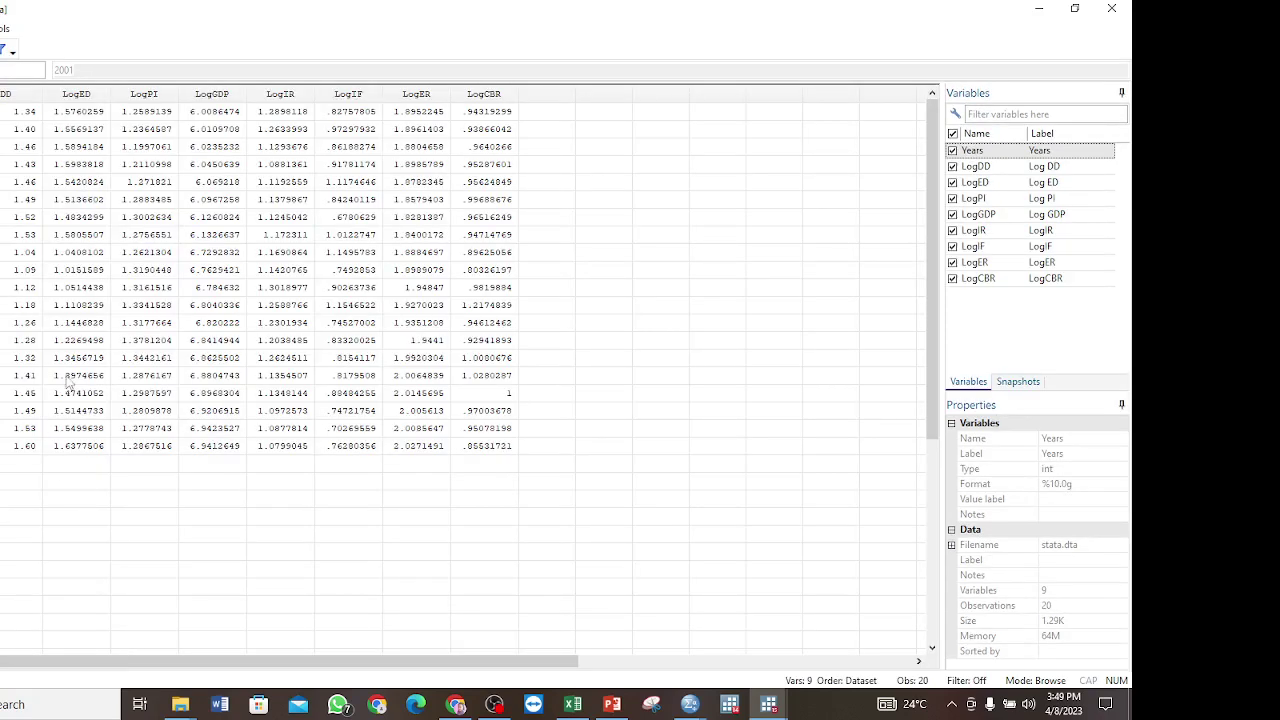
pyautogui.click(12, 96)
pyautogui.click(70, 96)
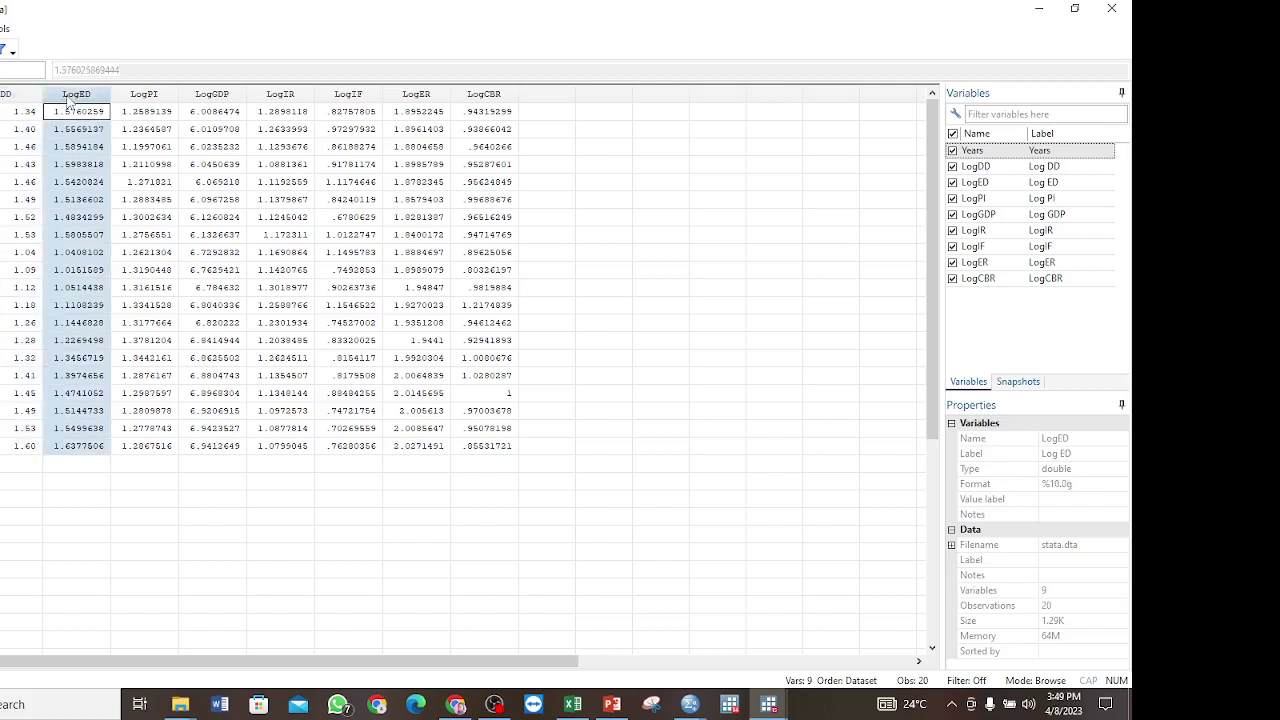
pyautogui.click(214, 94)
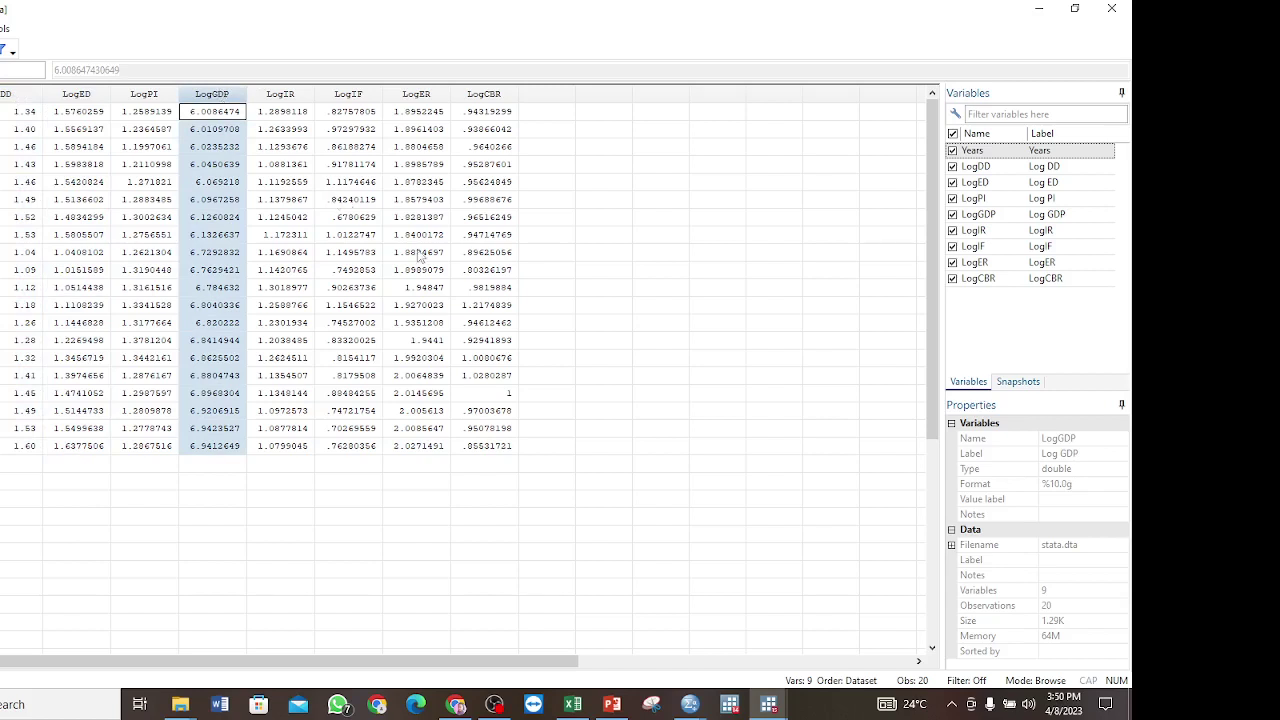
pyautogui.moveTo(770, 713)
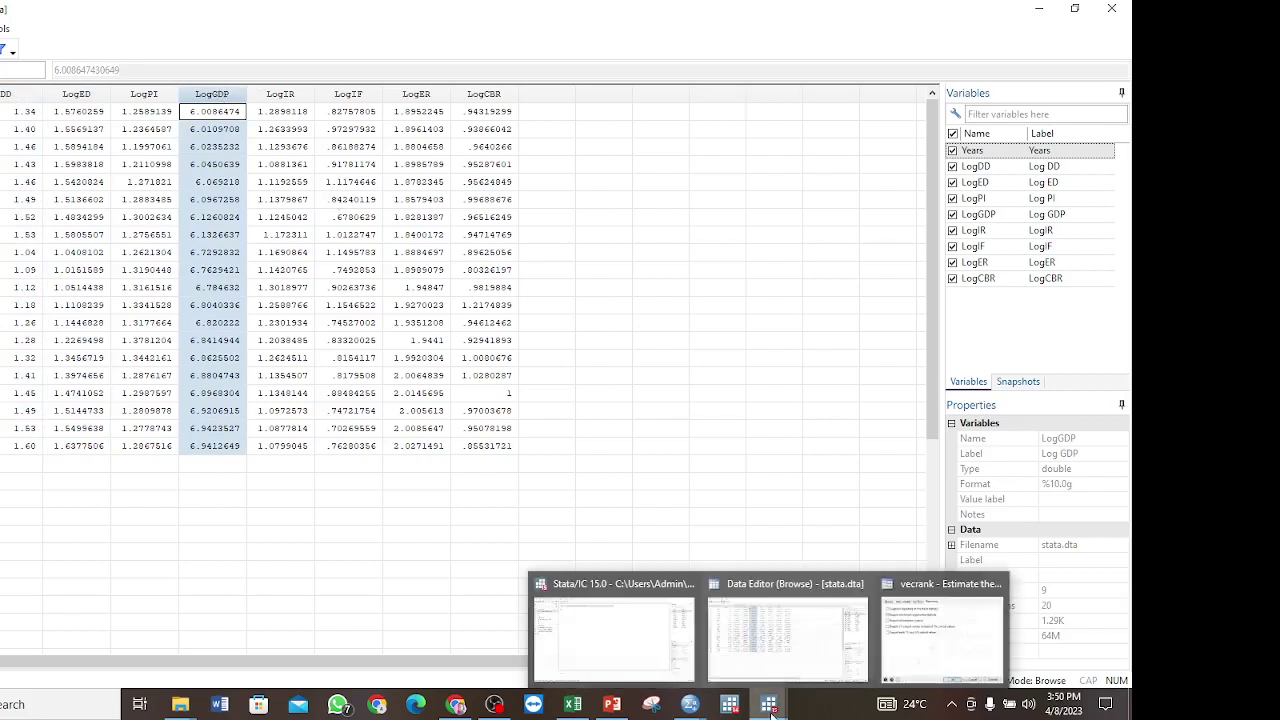
pyautogui.click(640, 655)
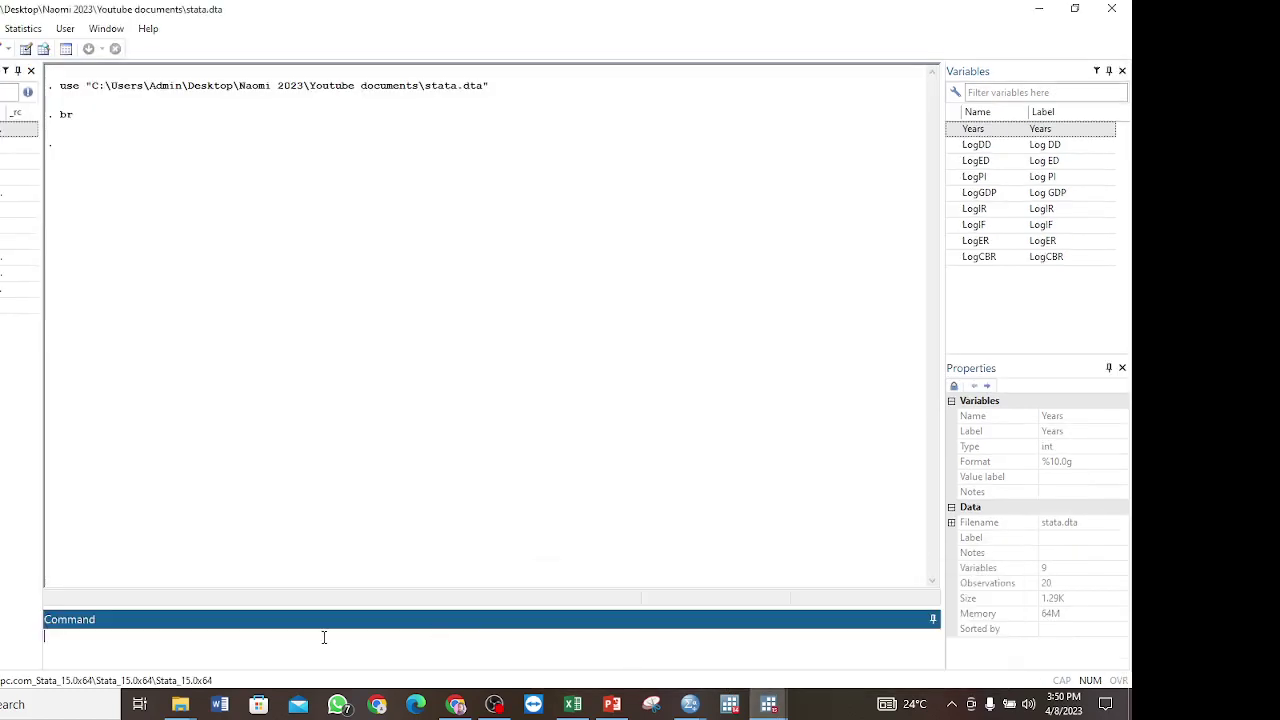
# - Run tsset Years to set Years as the time variable, 2001–2020 with delta 1
pyautogui.write('h')
pyautogui.press('BackSpace')
pyautogui.write('tsset Years')
pyautogui.press('Return')
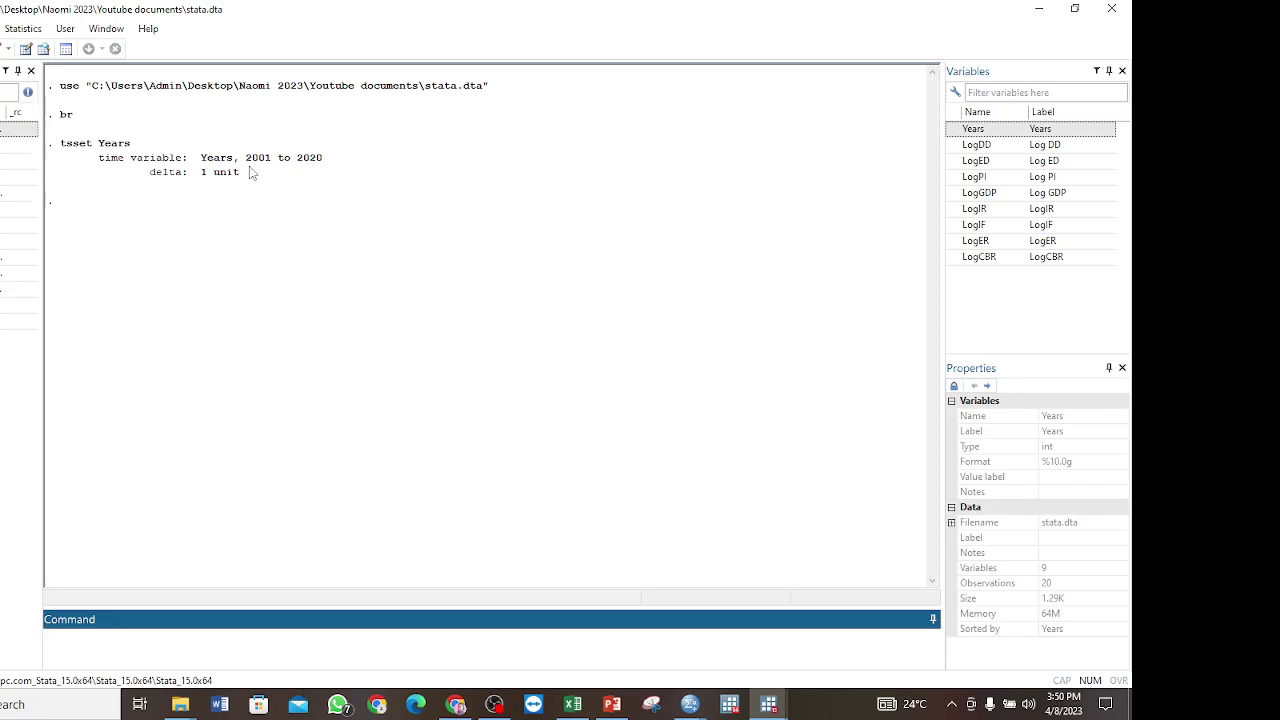
pyautogui.click(190, 424)
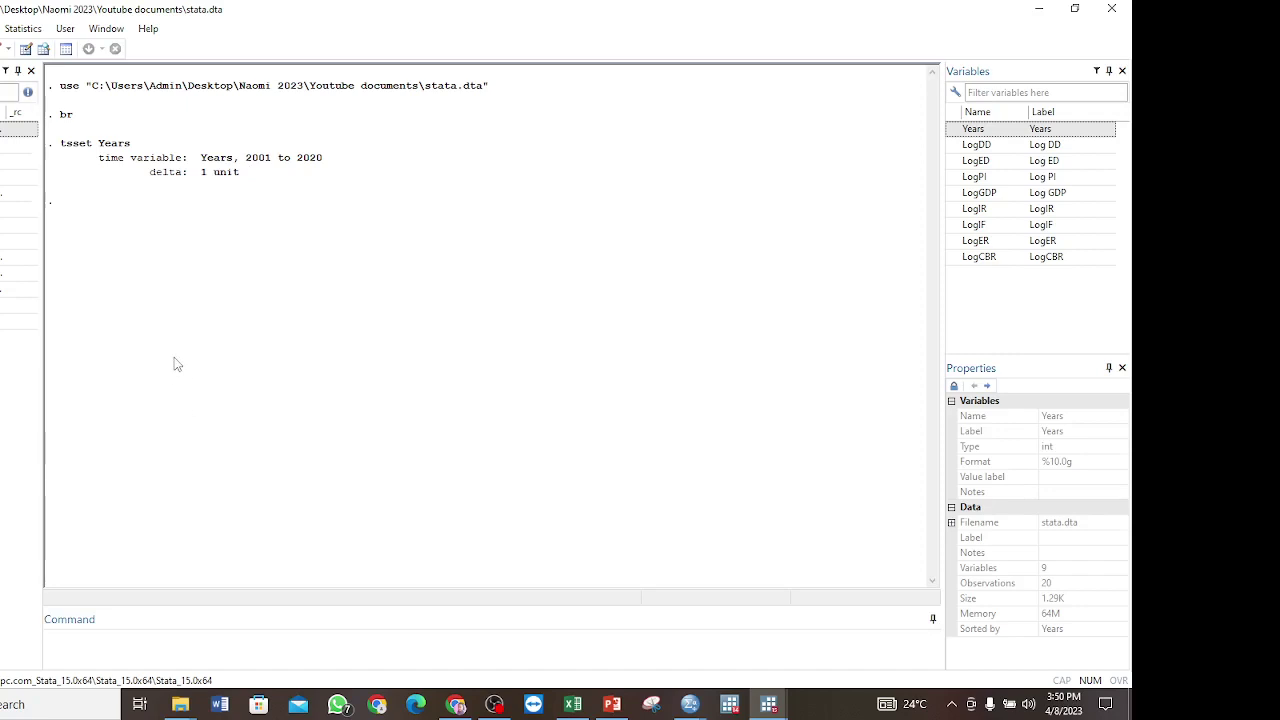
pyautogui.click(92, 645)
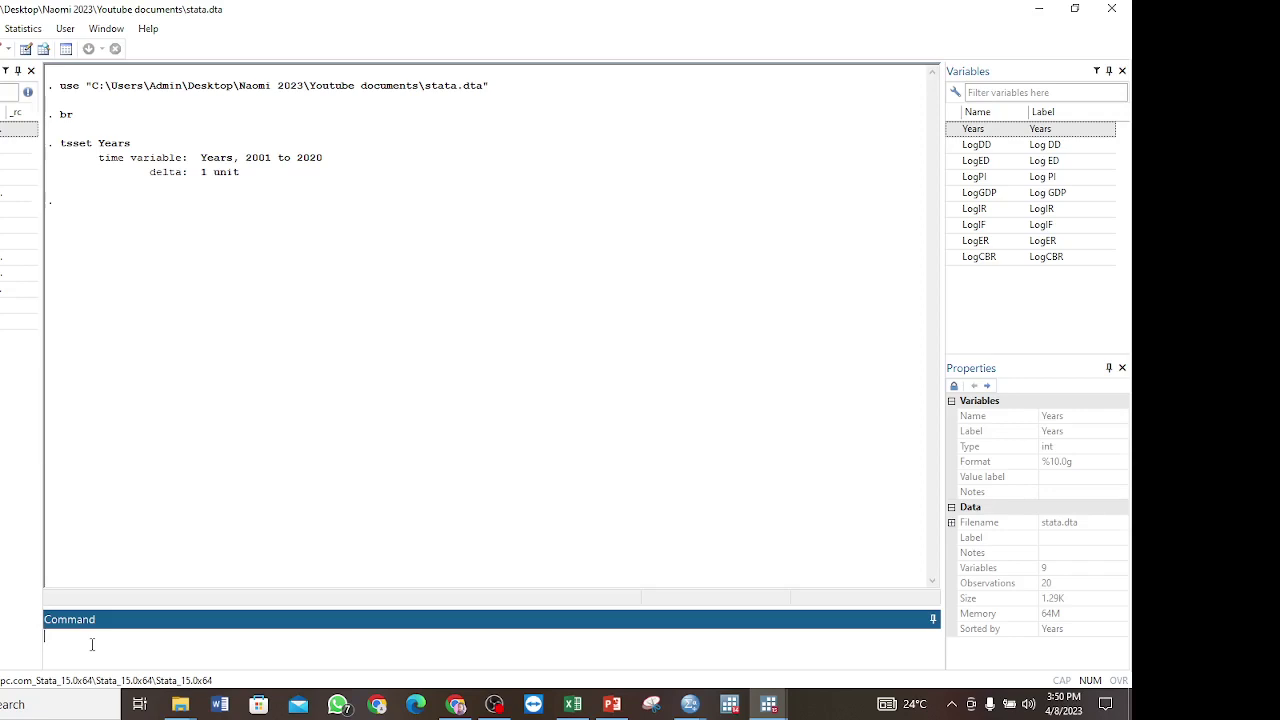
# - Run varsoc LogGDP LogDD LogED to get lag-order selection criteria, all pointing to lag 4
pyautogui.write('varsoc LogGDP Log')
pyautogui.press('capslock')
pyautogui.write('DD')
pyautogui.write(' L')
pyautogui.press('capslock')
pyautogui.write('oge')
pyautogui.press('BackSpace')
pyautogui.press('capslock')
pyautogui.write('ED')
pyautogui.press('Return')
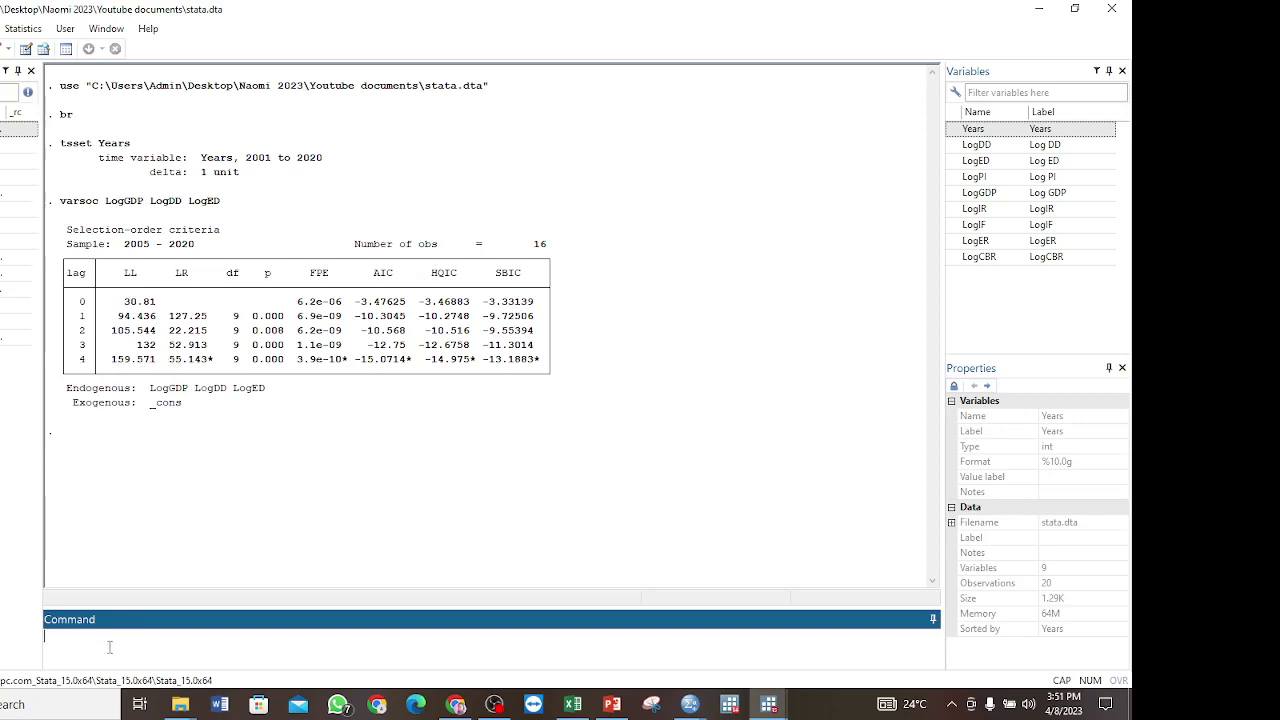
# - Set up the VECM cointegrating-rank test for LogGDP, LogDD and LogED with 4 lags and constant trend
pyautogui.click(24, 34)
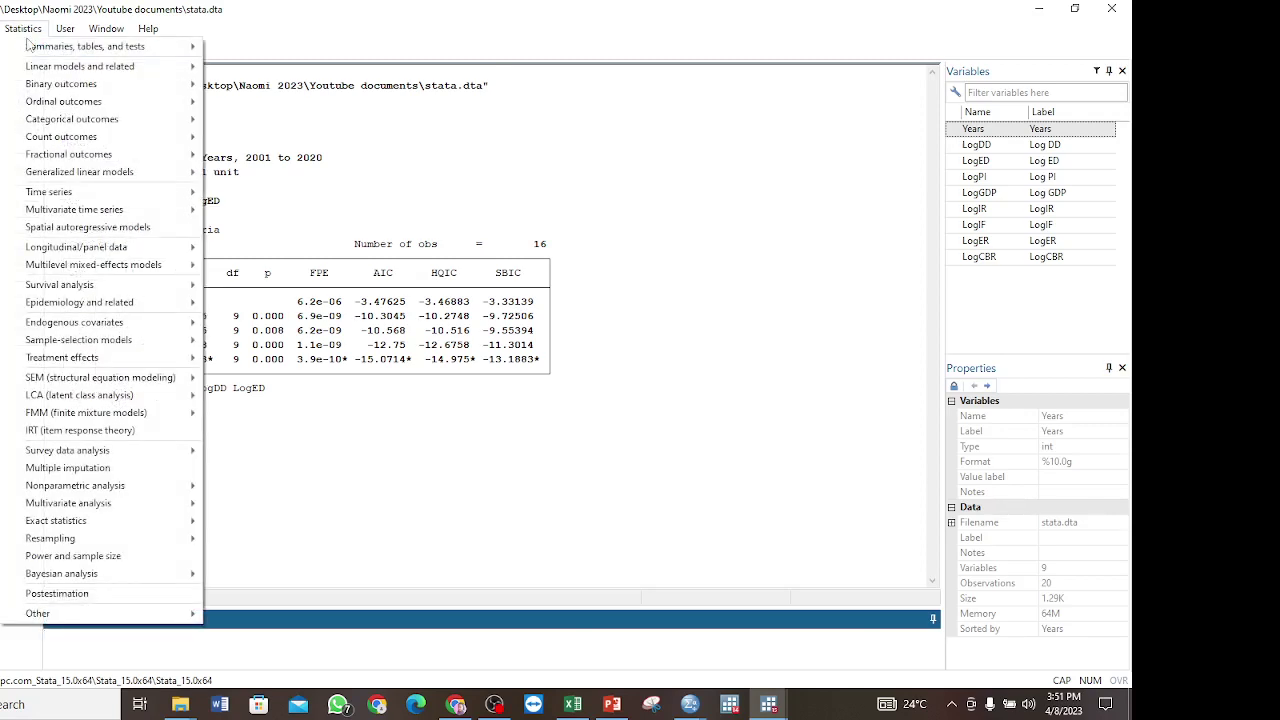
pyautogui.moveTo(66, 248)
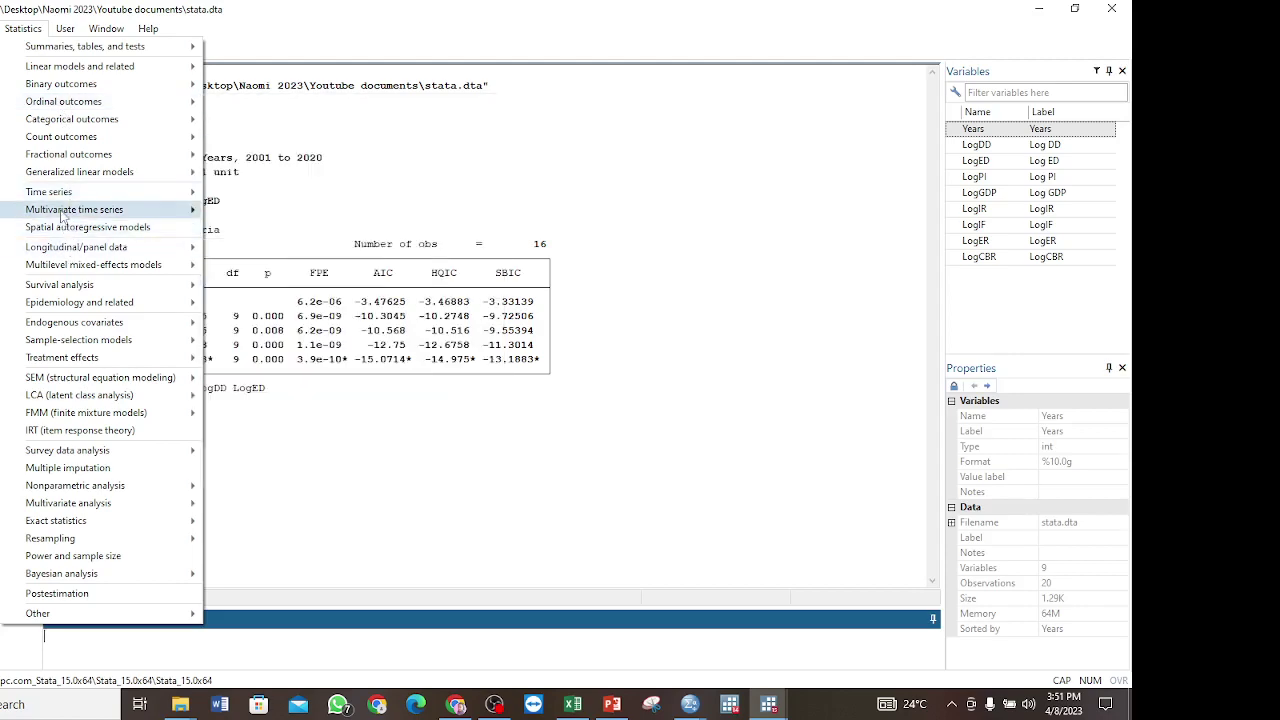
pyautogui.moveTo(100, 212)
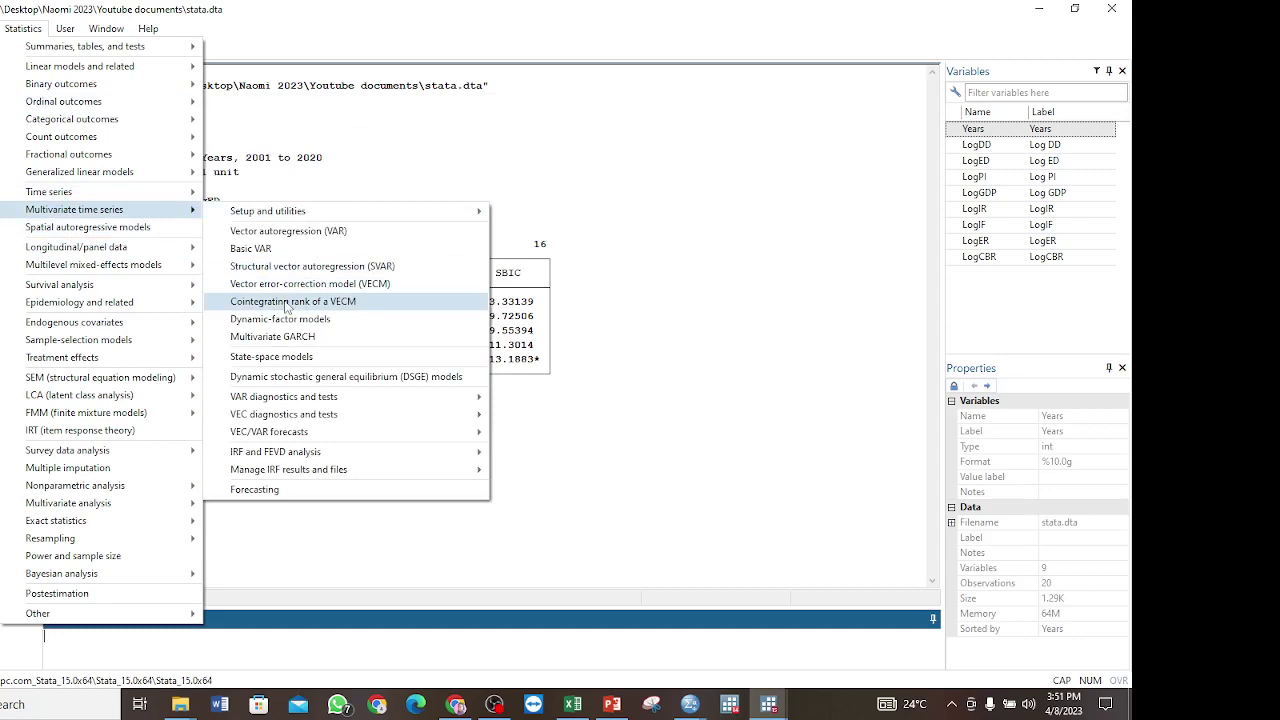
pyautogui.click(287, 303)
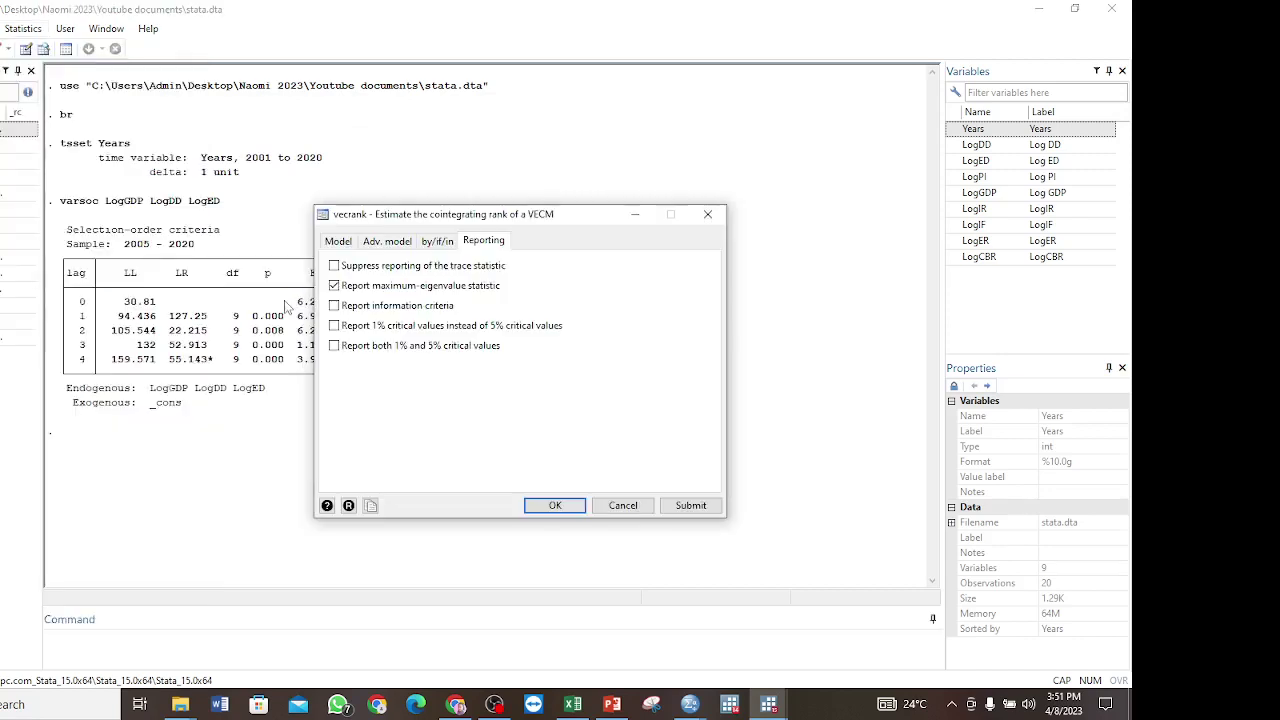
pyautogui.click(341, 245)
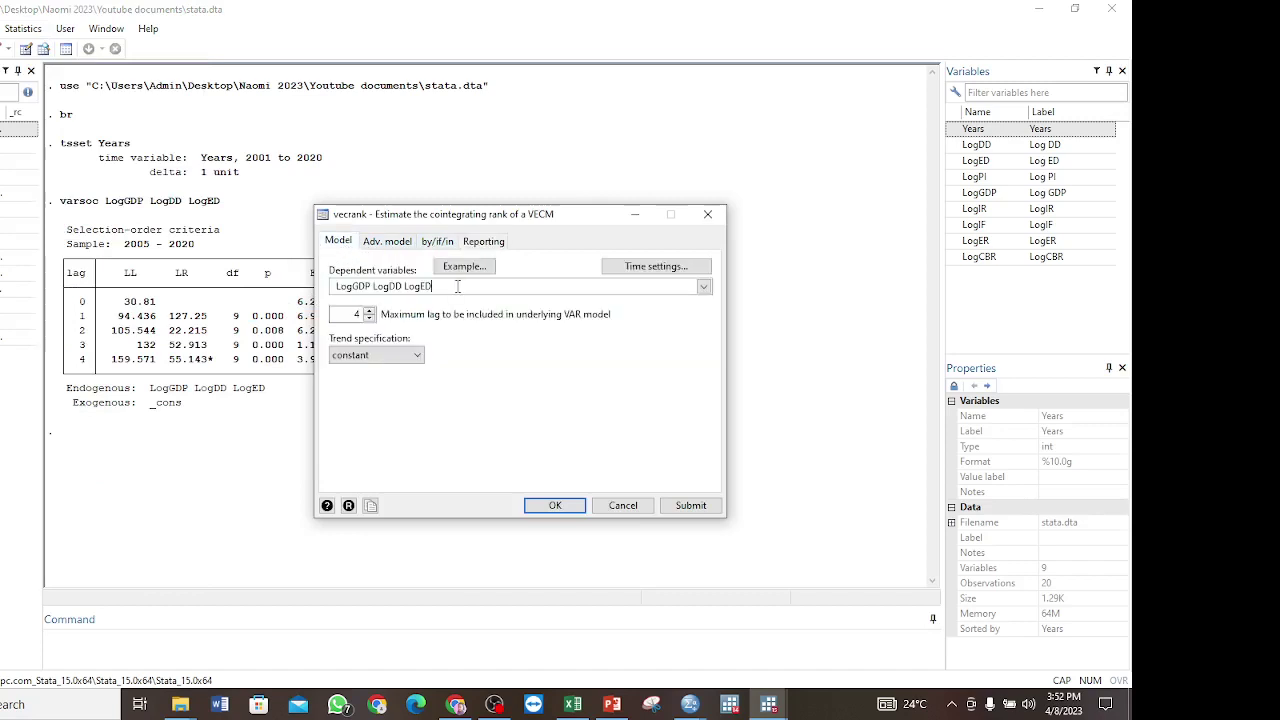
pyautogui.click(703, 287)
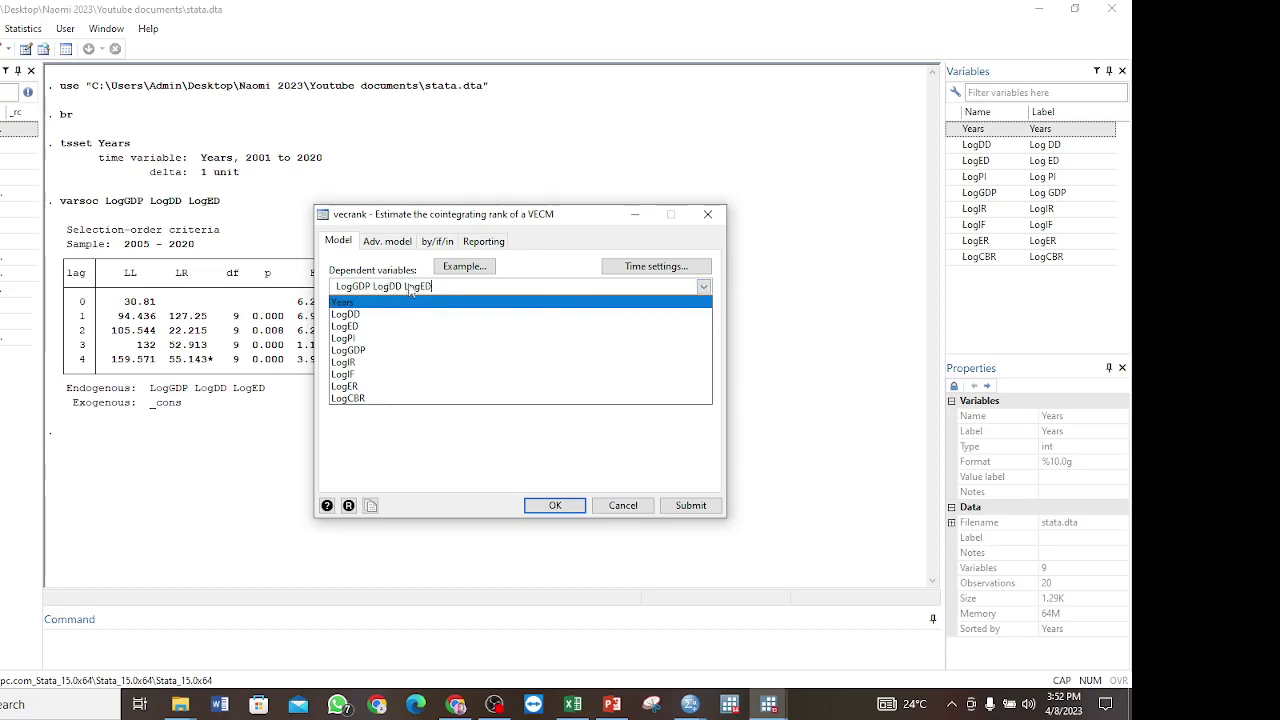
pyautogui.click(789, 351)
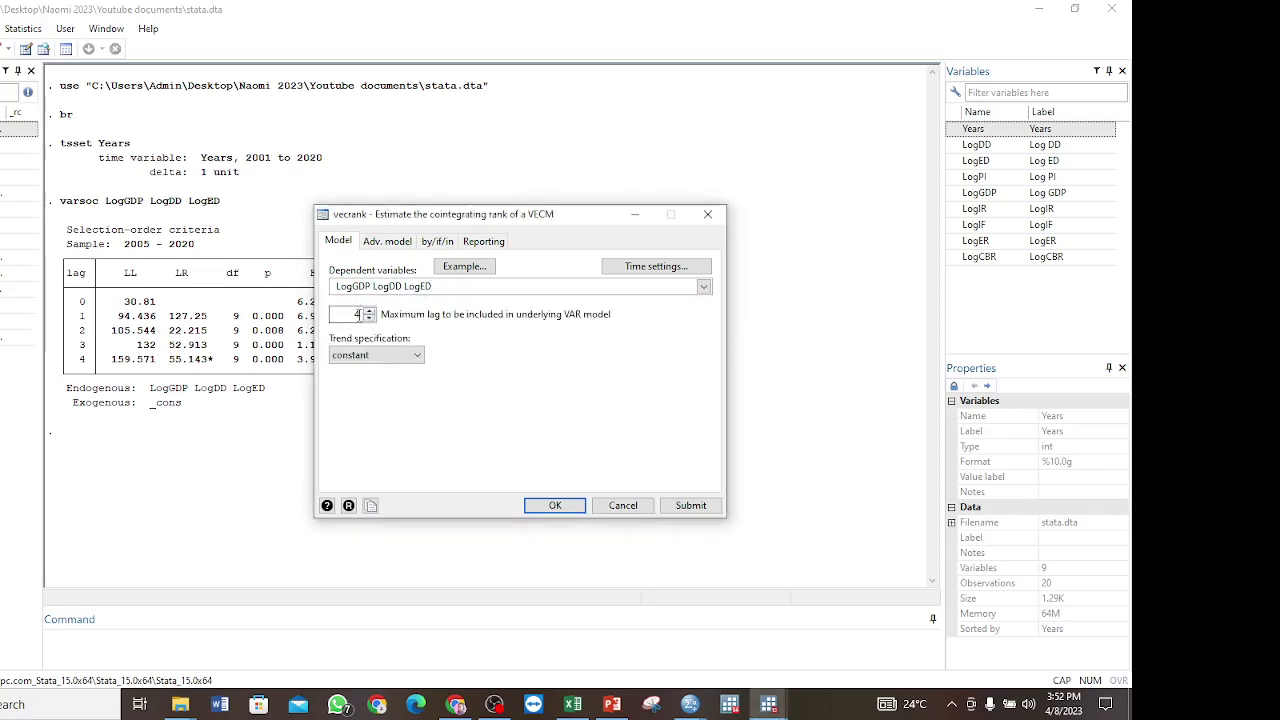
# - Turn on maximum-eigenvalue statistics in the reporting options and submit the Johansen test
pyautogui.click(483, 243)
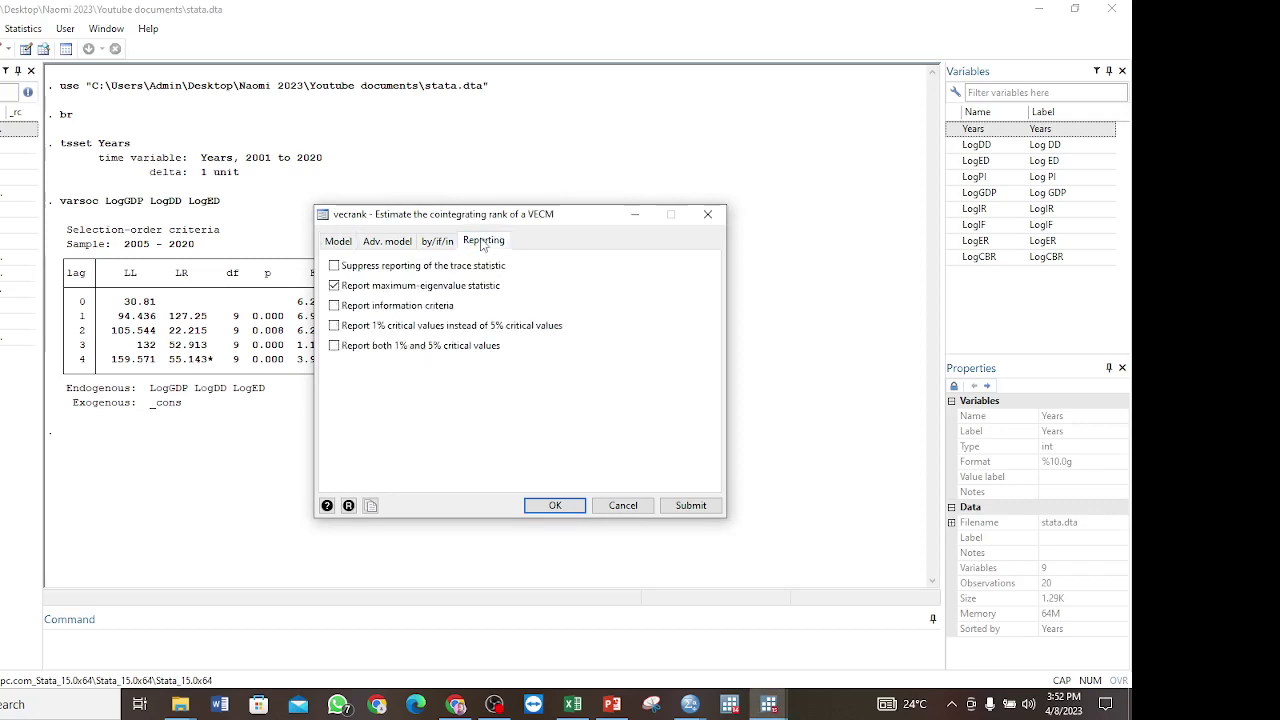
pyautogui.click(335, 286)
pyautogui.click(335, 286)
pyautogui.click(687, 507)
pyautogui.click(545, 590)
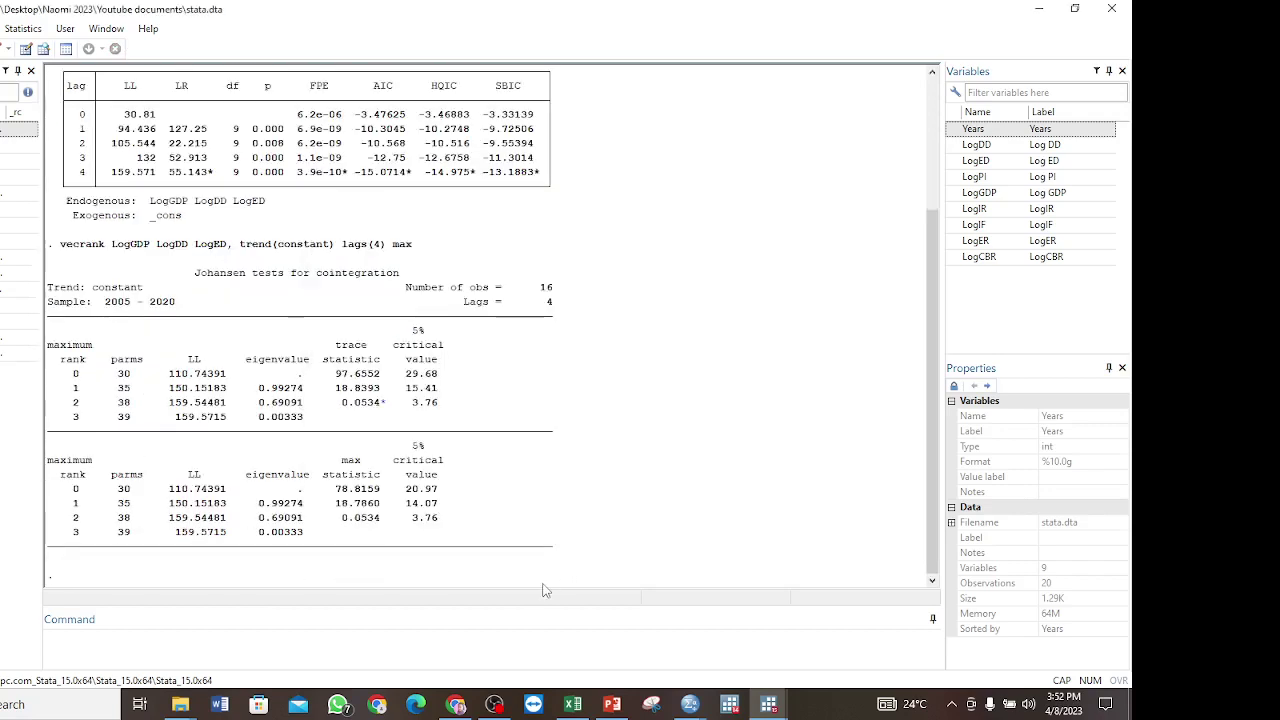